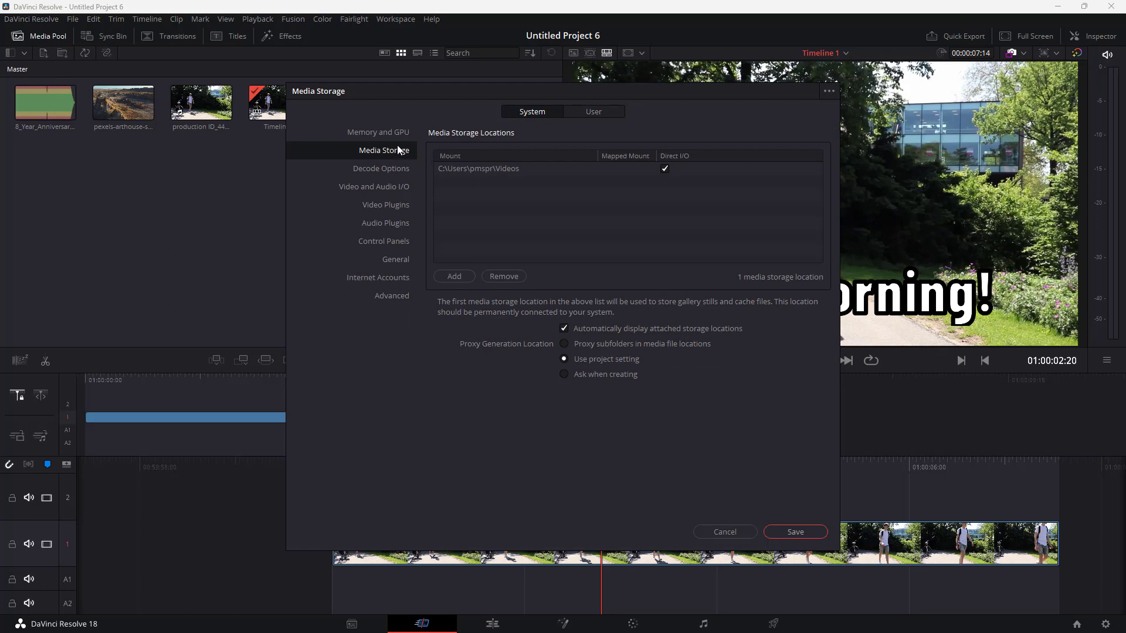
Lower the Resolve memory usage limit to 8.5 GB in Memory and GPU preferences
click(377, 134)
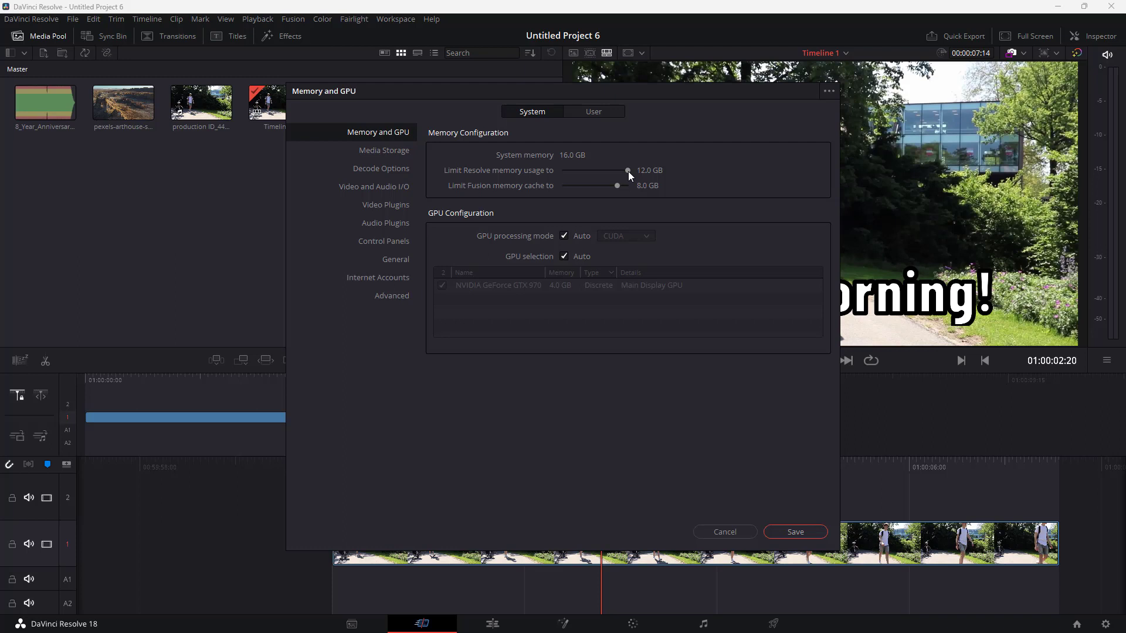
mouse_move(628, 171)
mouse_down()
mouse_move(602, 171)
mouse_move(647, 164)
mouse_up()
drag(628, 171, 601, 170)
Try OpenCL and manual GPU selection, then restore both GPU settings to Auto
click(567, 236)
click(632, 235)
click(636, 265)
click(639, 238)
click(583, 238)
click(564, 257)
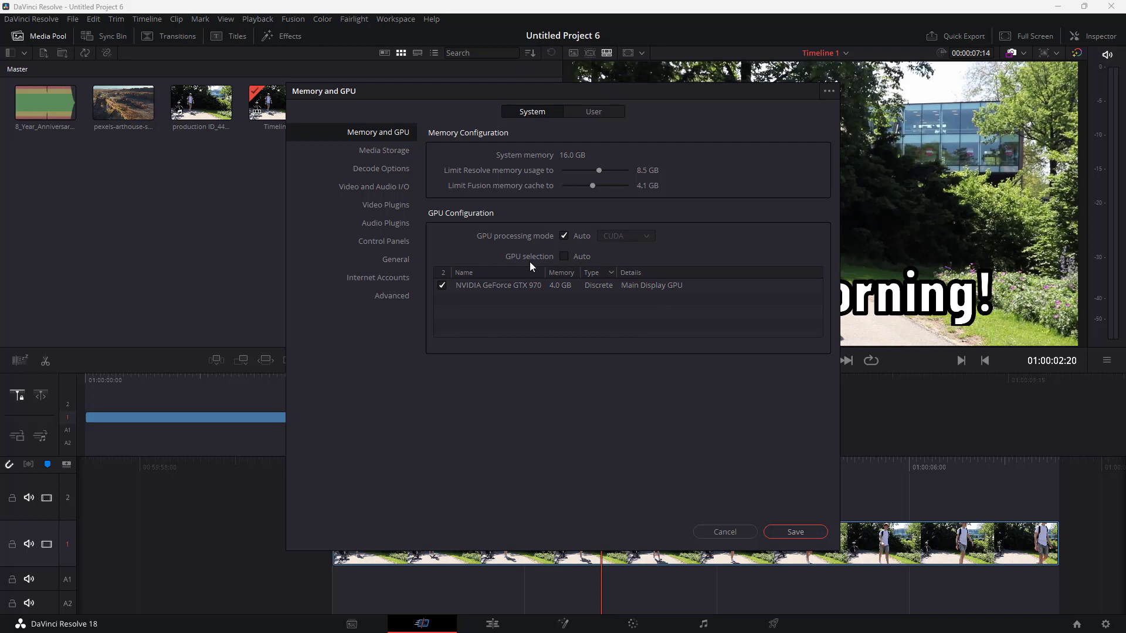
click(442, 286)
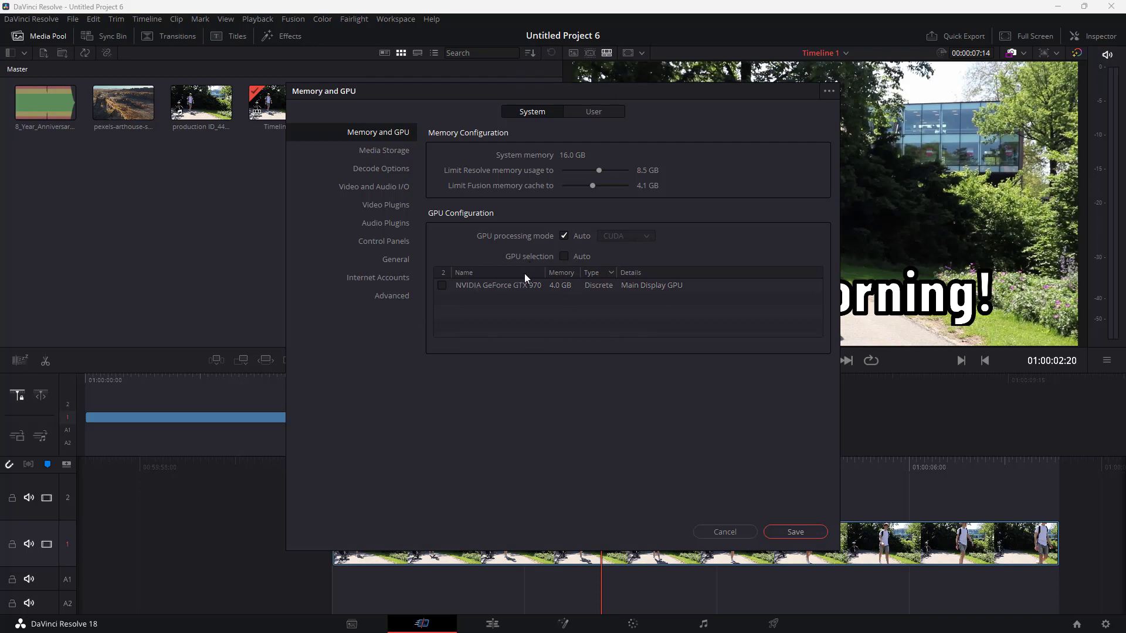
click(562, 258)
click(398, 152)
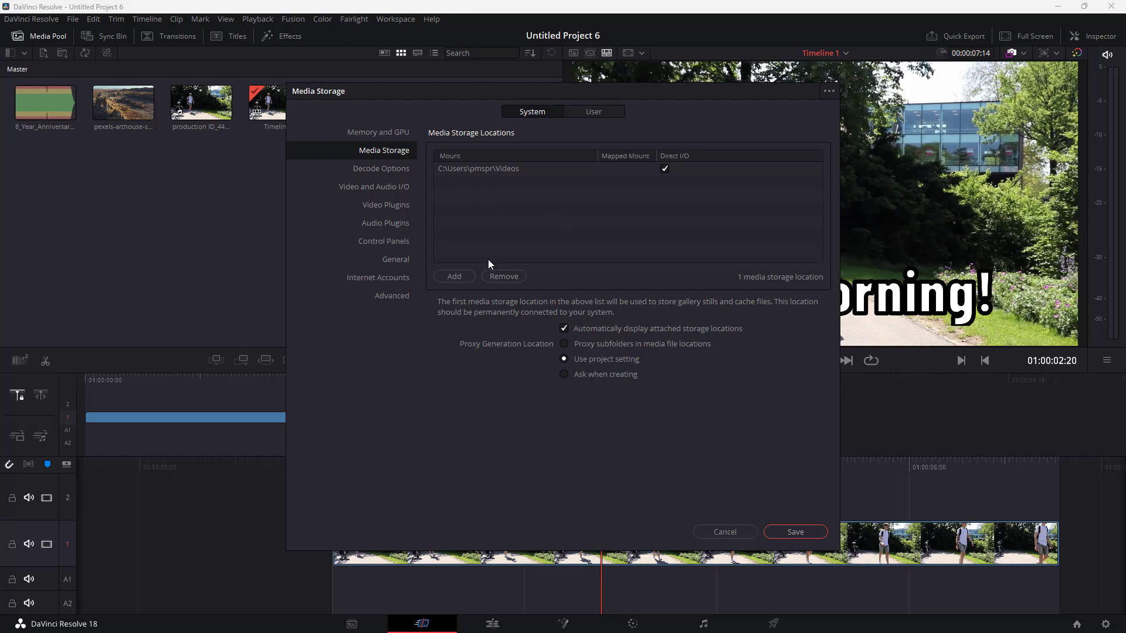
Start adding a media storage folder, cancel it, and go to Decode Options
click(460, 280)
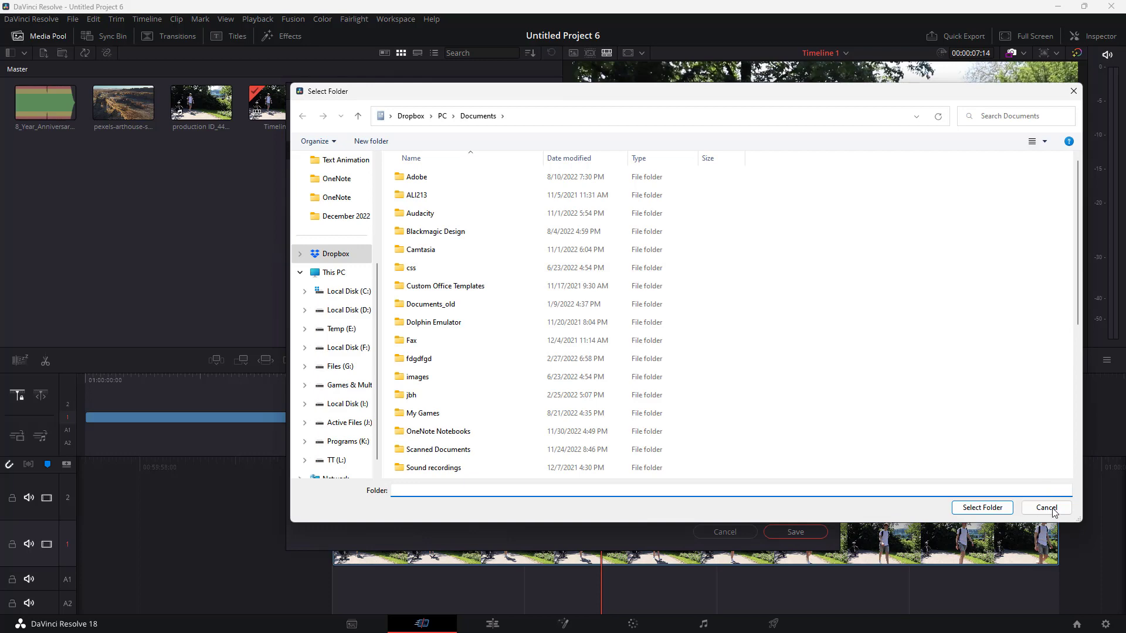
click(1046, 511)
click(395, 170)
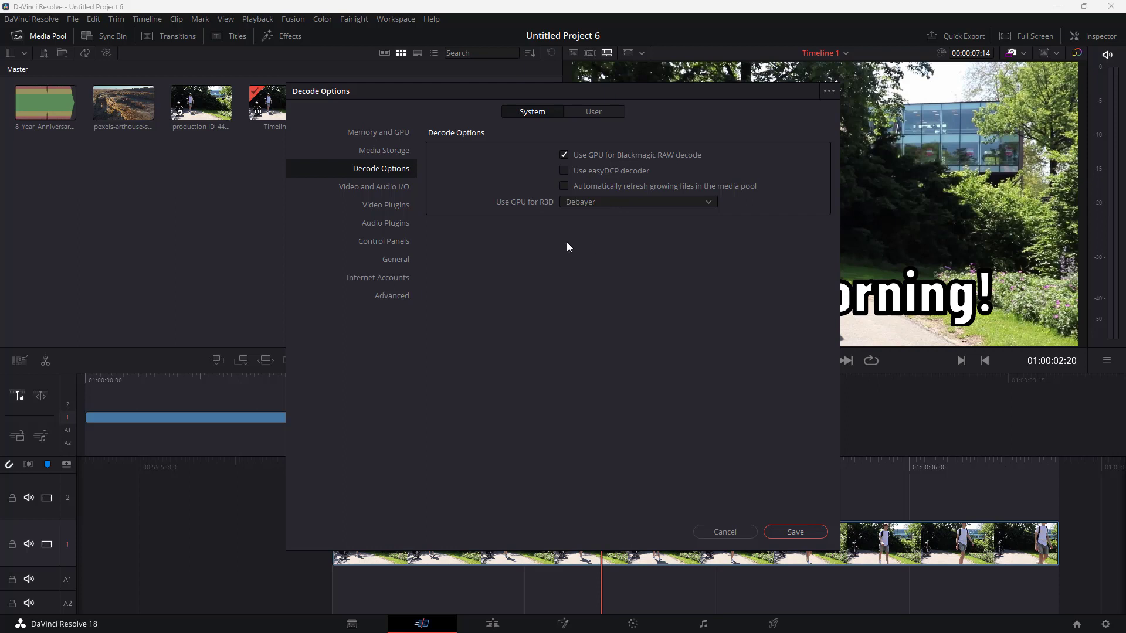
Keep the Video and Audio I/O engine on System Audio, then view Video Plugins
click(373, 189)
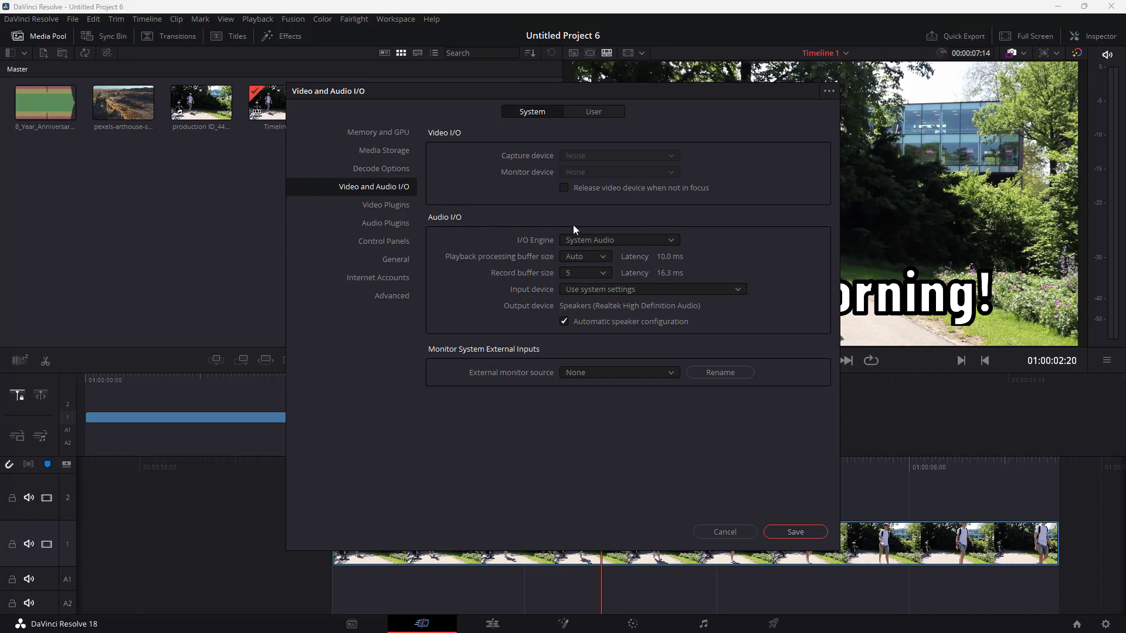
click(608, 243)
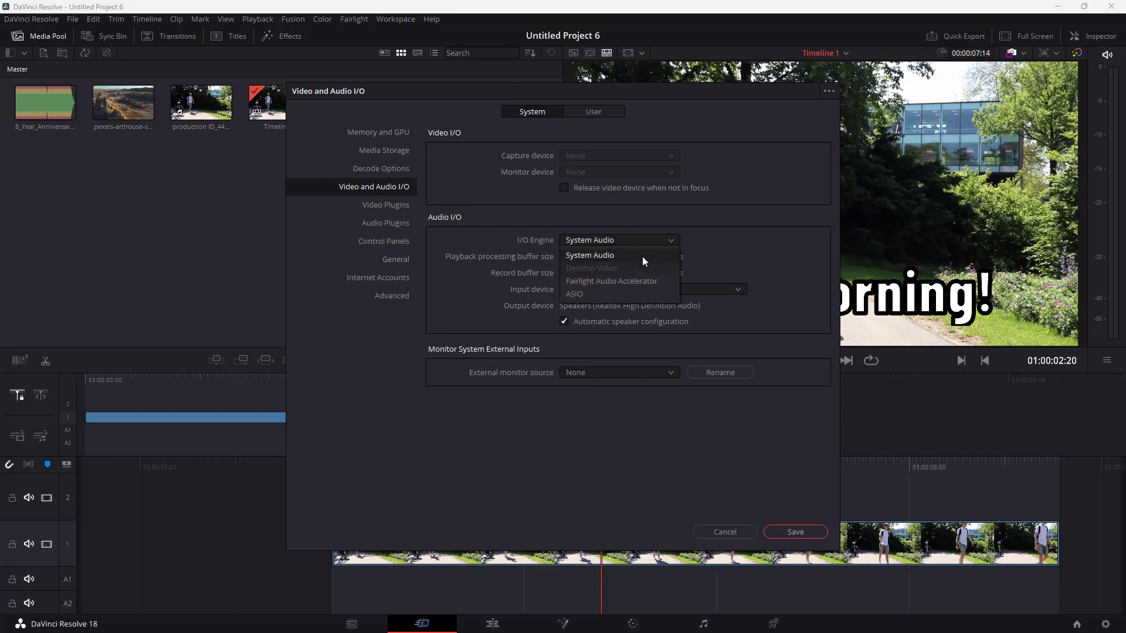
click(737, 257)
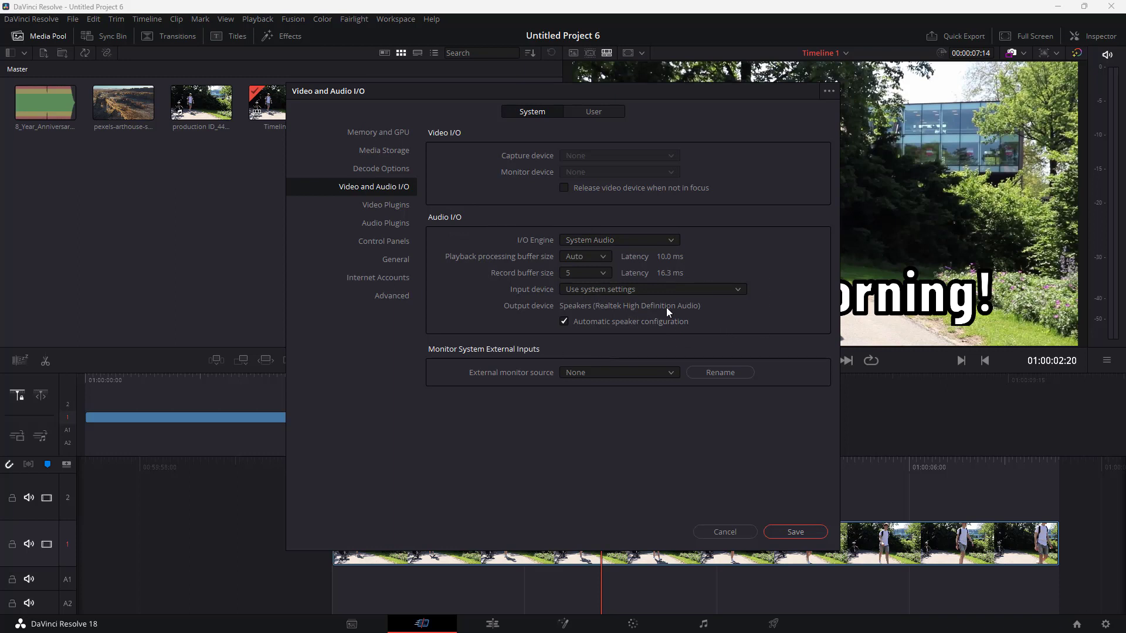
click(380, 206)
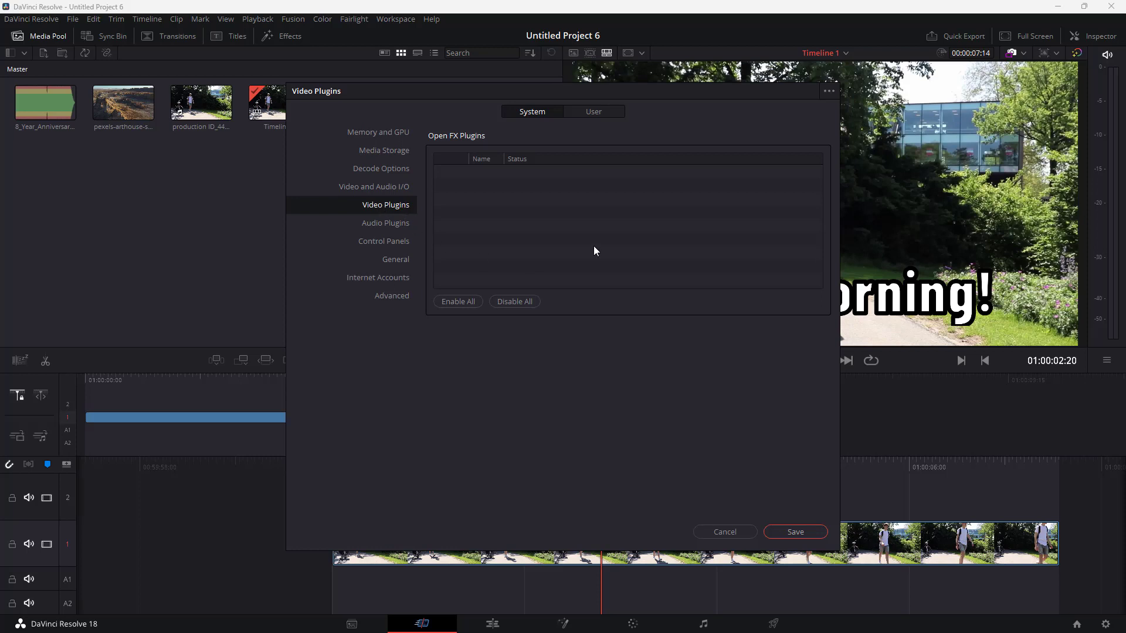
Review Audio Plugins and keep both grading panel and Fairlight console at None
click(395, 227)
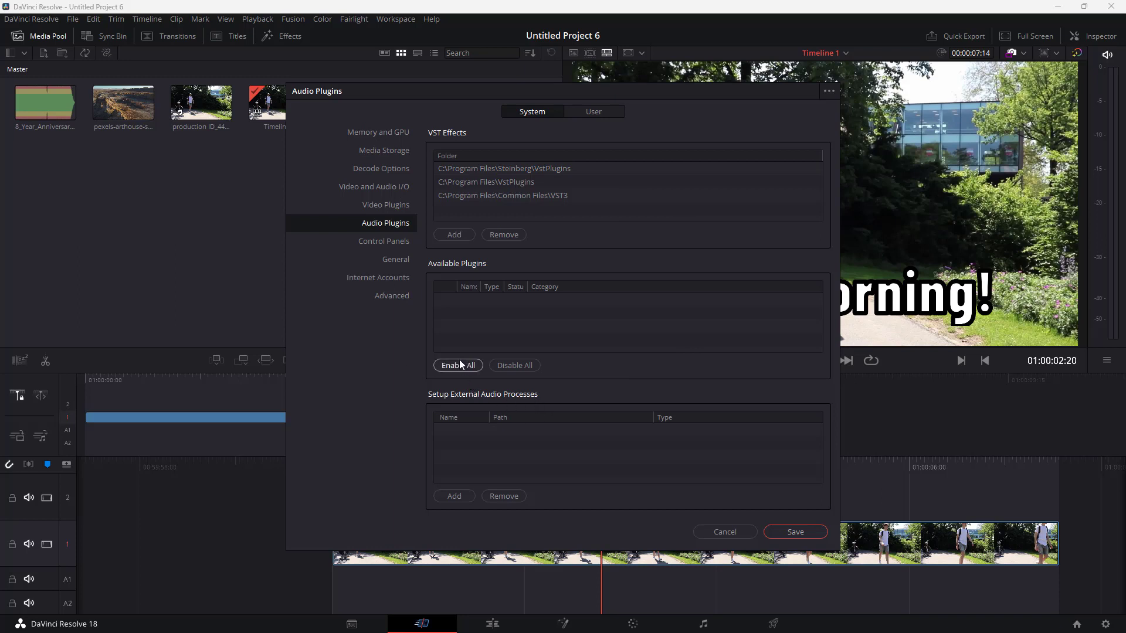
click(389, 241)
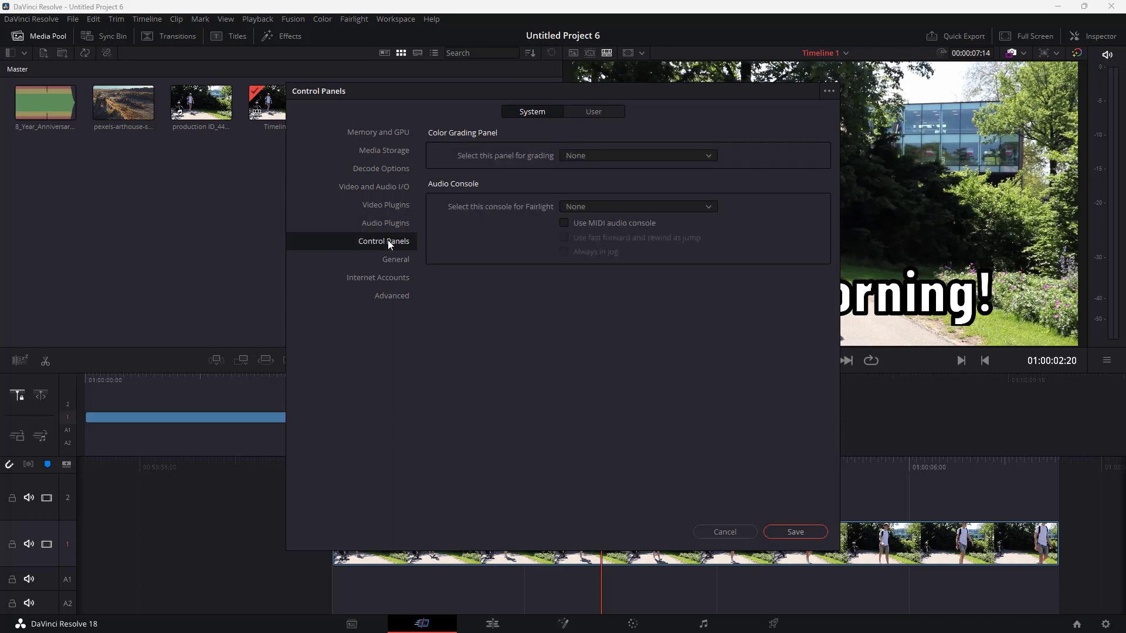
click(590, 157)
click(501, 284)
click(710, 208)
click(592, 287)
click(402, 262)
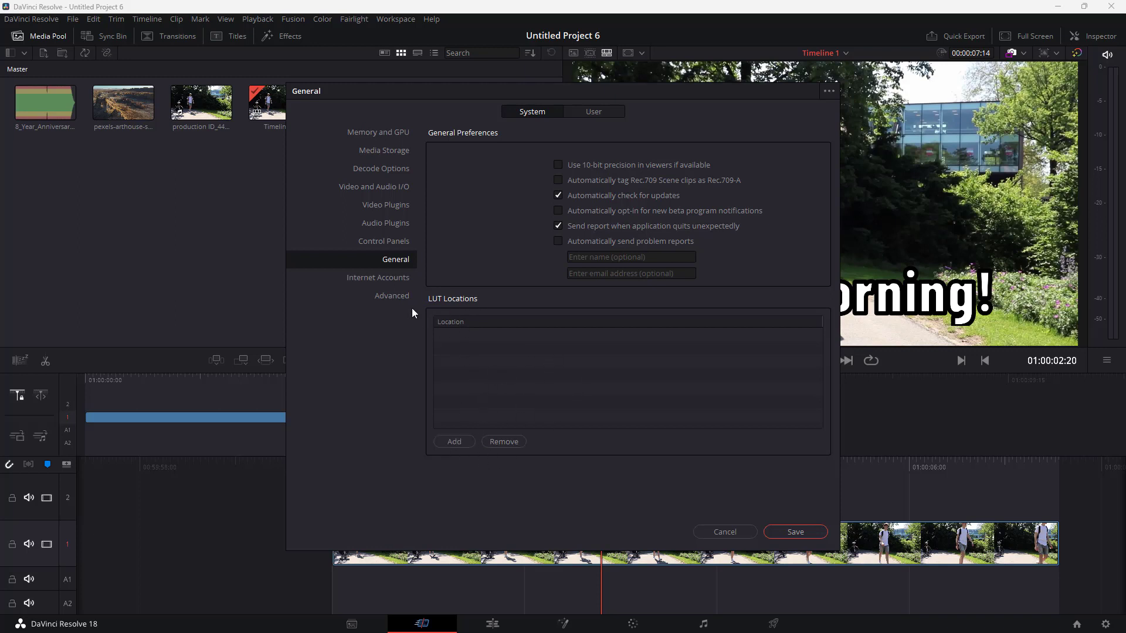
Browse Internet Accounts, Advanced, General and Memory and GPU, then show User preferences
click(387, 281)
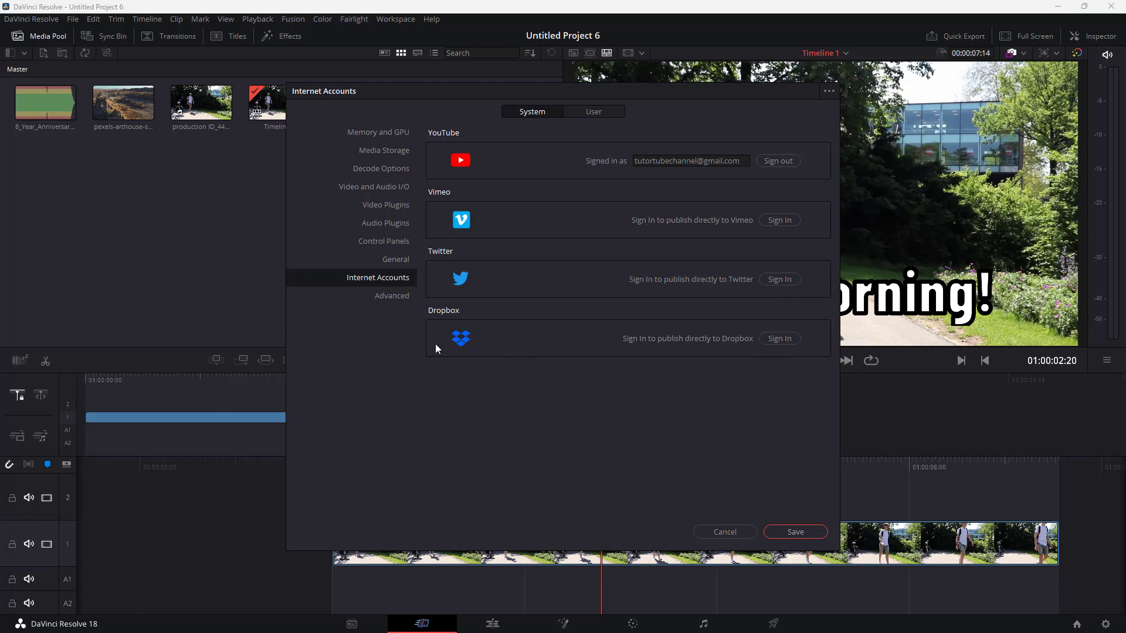
click(388, 299)
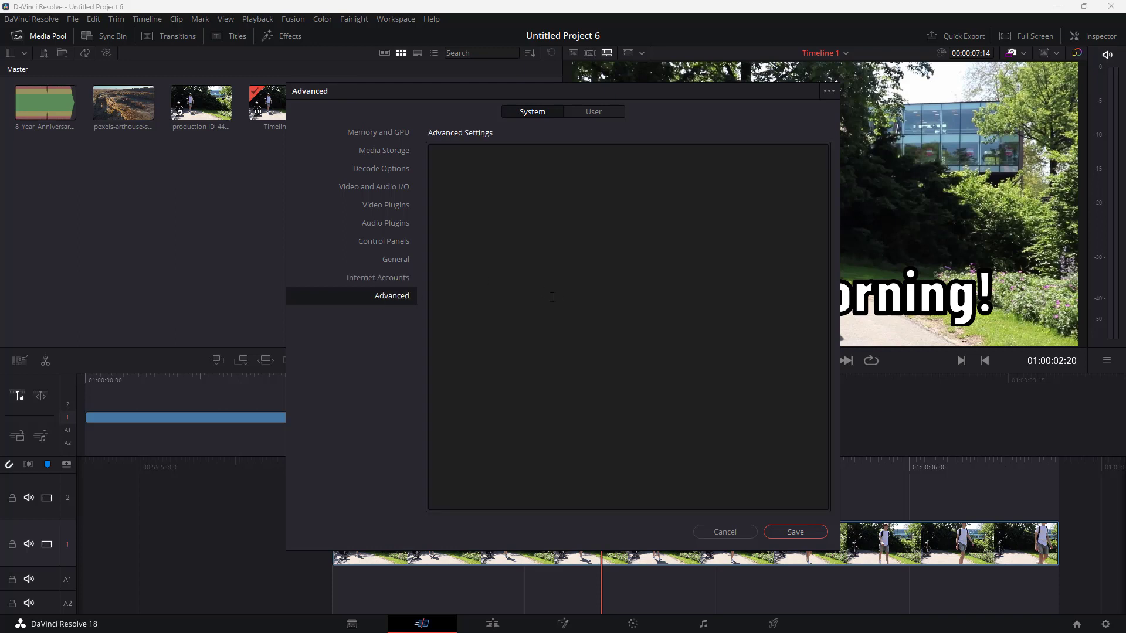
click(388, 262)
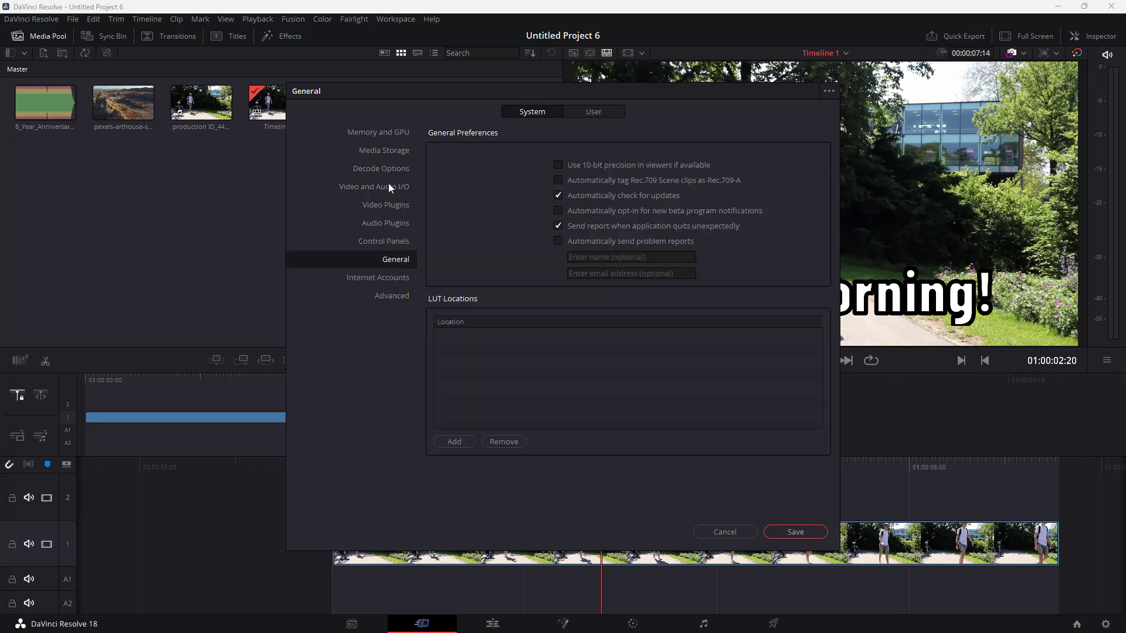
click(391, 132)
click(588, 114)
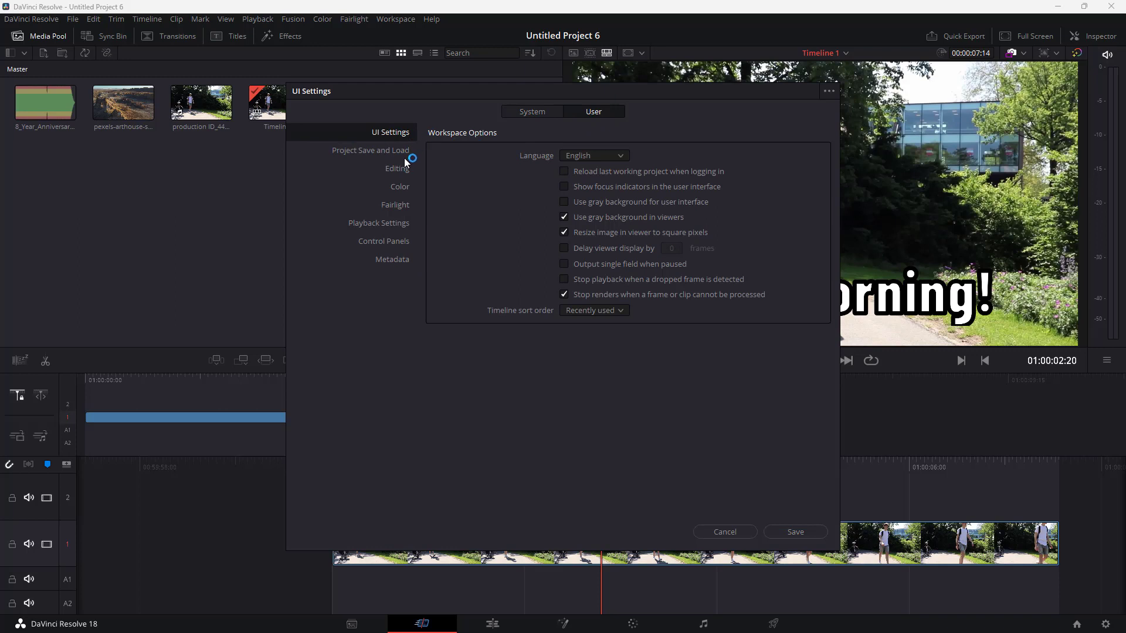
Switch the interface language to Français and back to English, then view Project Save and Load
click(618, 153)
click(606, 254)
click(620, 156)
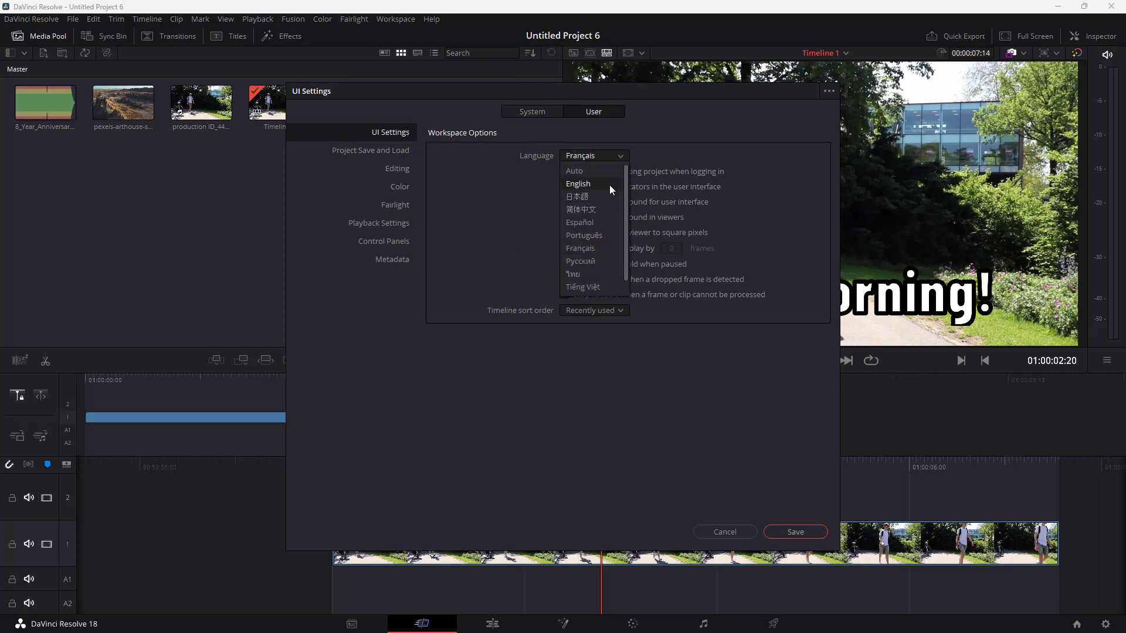
click(612, 185)
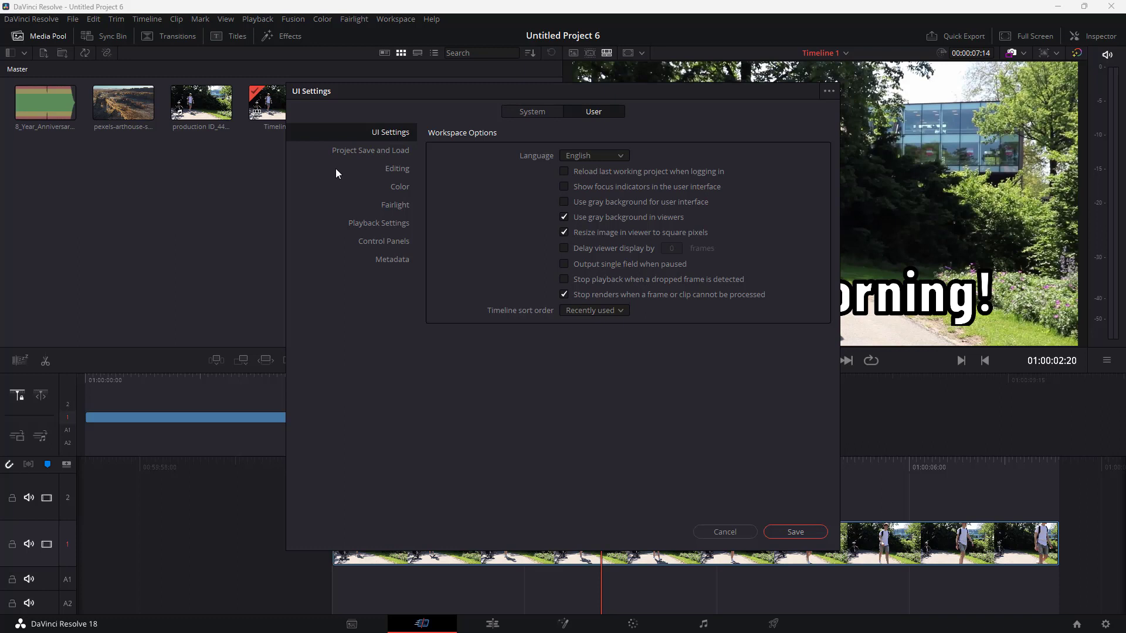
click(368, 154)
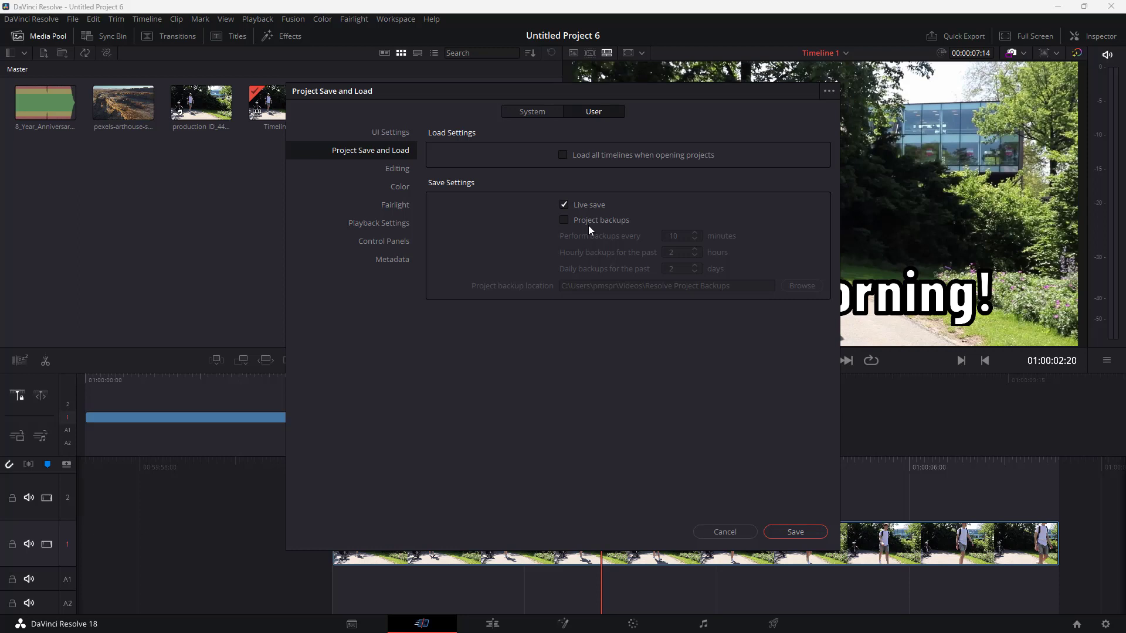
Enable project backups every 10 minutes, then go to Editing preferences
click(564, 221)
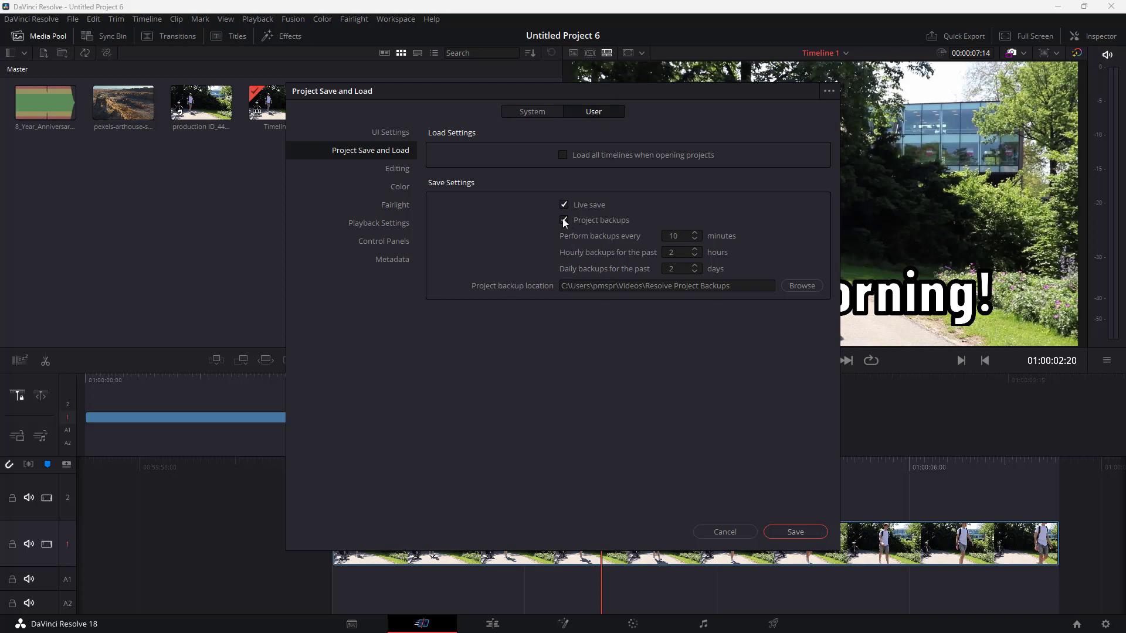
click(399, 168)
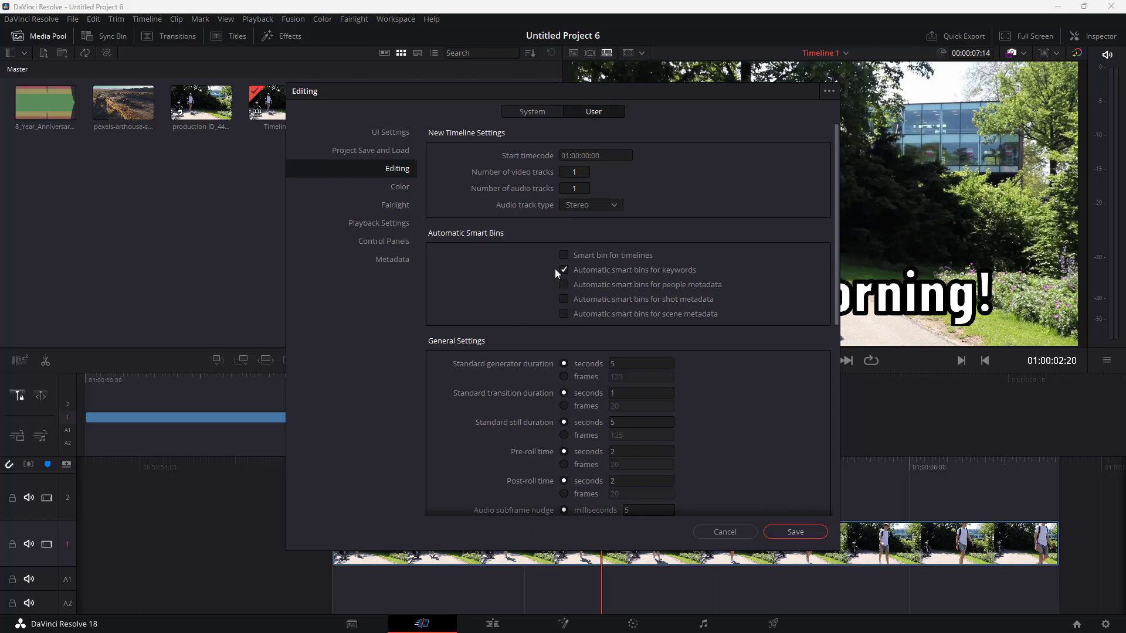
Set the standard transition duration to 2 seconds
scroll(687, 297, down, 3)
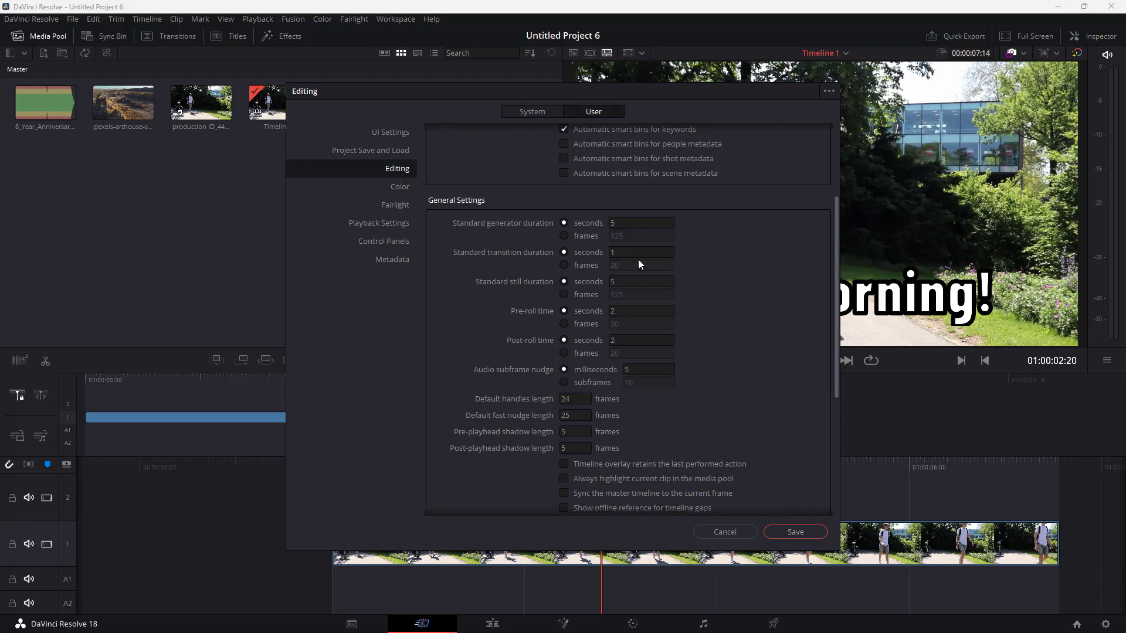
click(609, 252)
text(2)
click(754, 291)
Inspect the Fade In and Crossfade curve lists without changes, then view Color preferences
scroll(751, 301, down, 5)
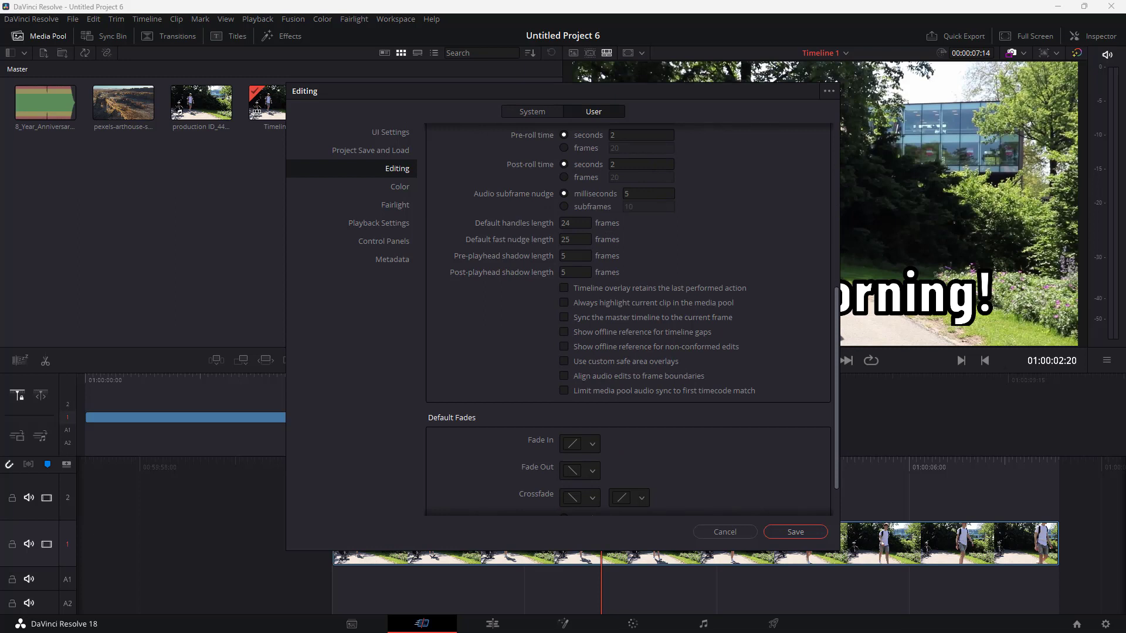
scroll(611, 393, down, 2)
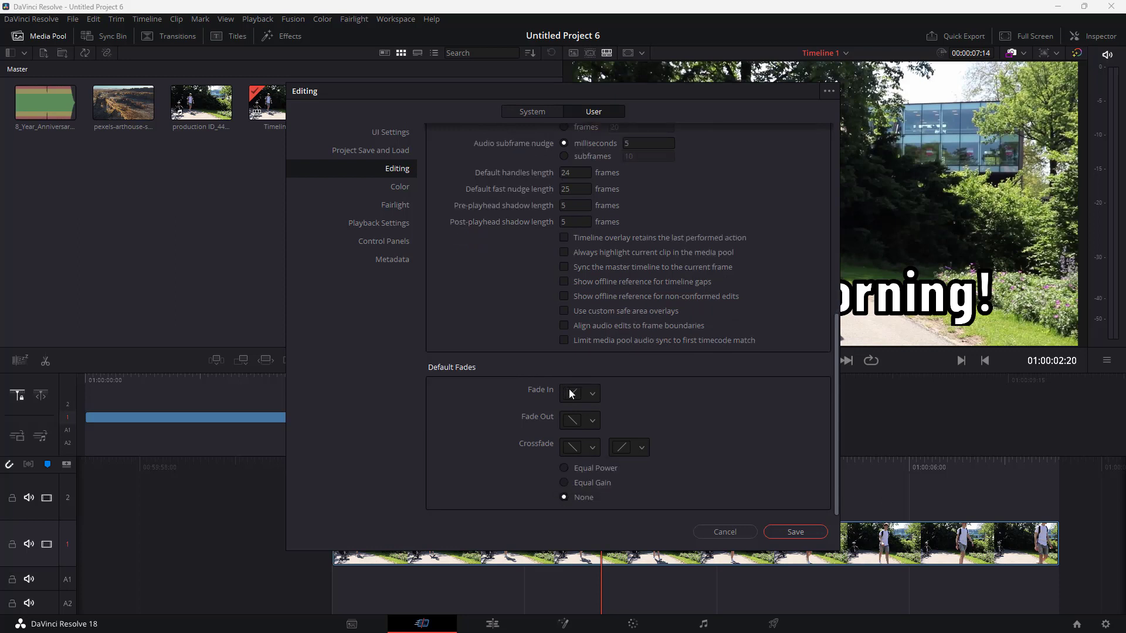
click(596, 393)
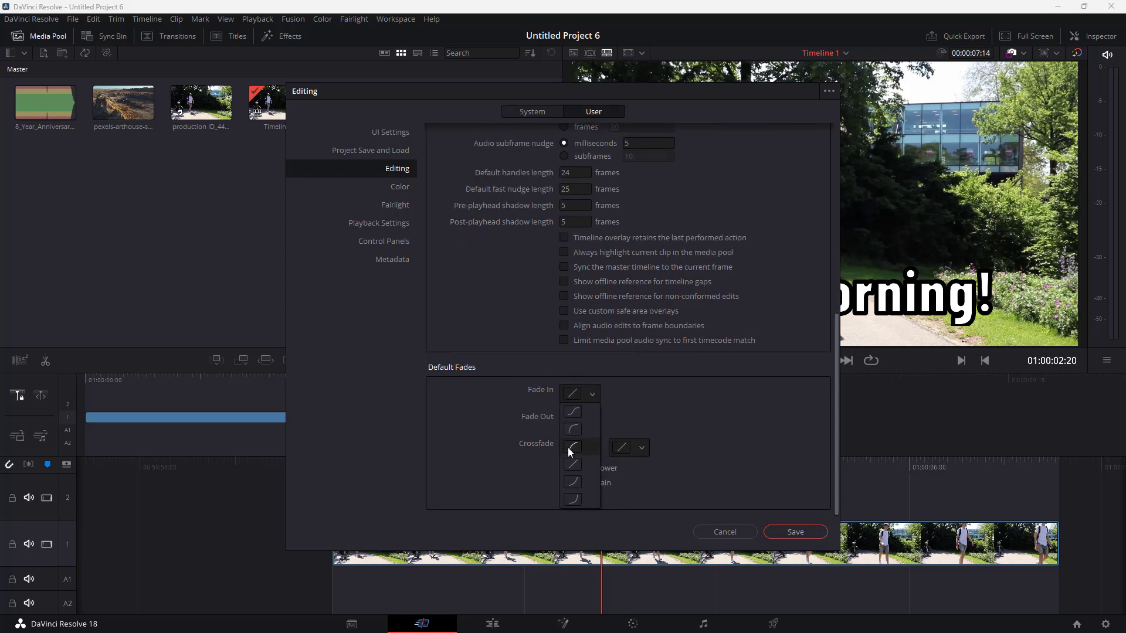
click(657, 428)
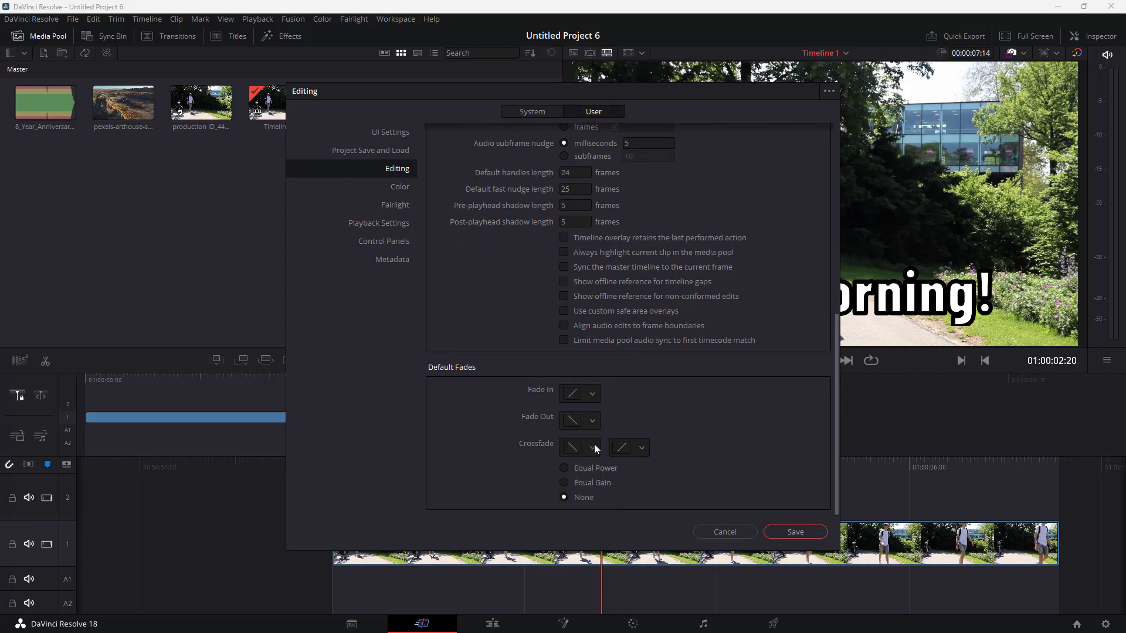
click(593, 447)
click(696, 427)
click(401, 188)
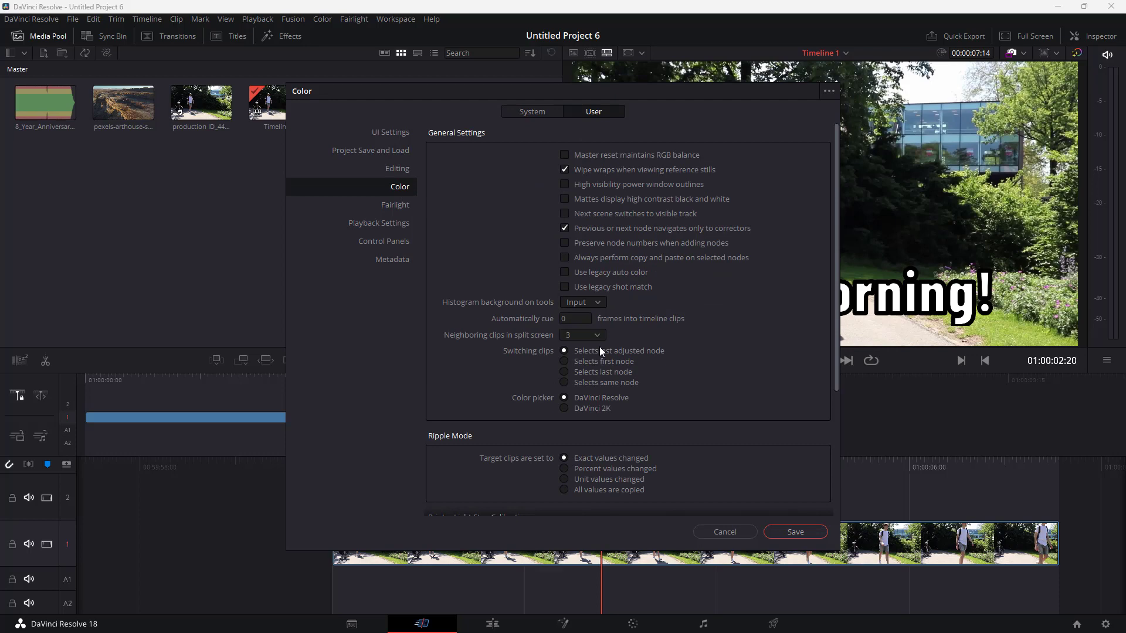
Scroll Color preferences, leave Fairlight's video monitor offset unchanged, then view Playback Settings
scroll(632, 282, down, 5)
scroll(569, 307, up, 5)
scroll(674, 319, down, 4)
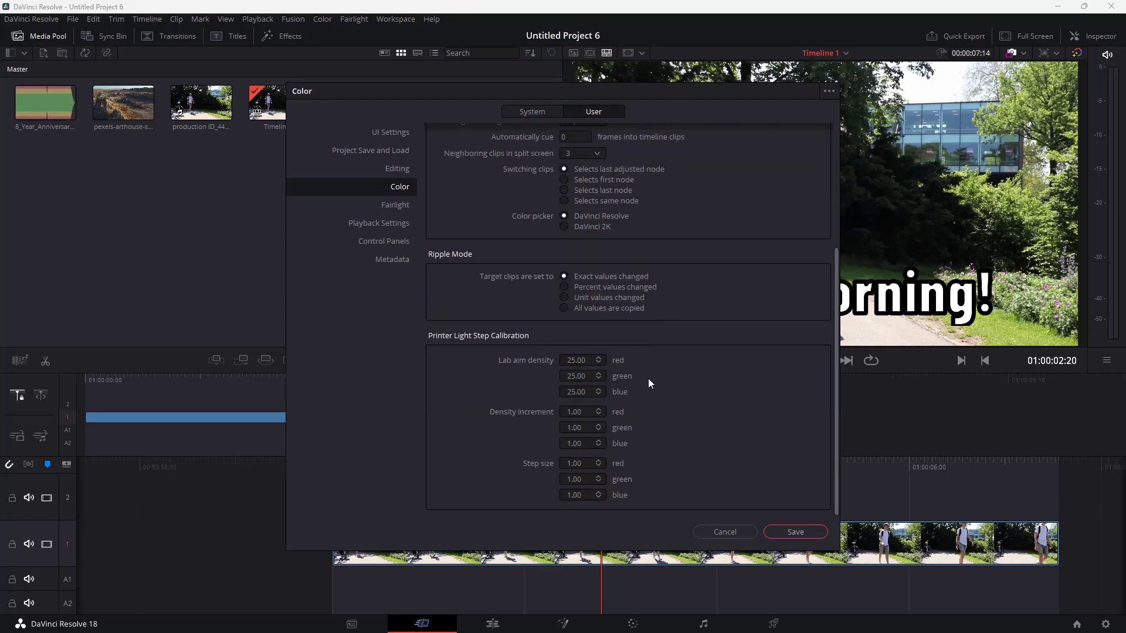
click(397, 205)
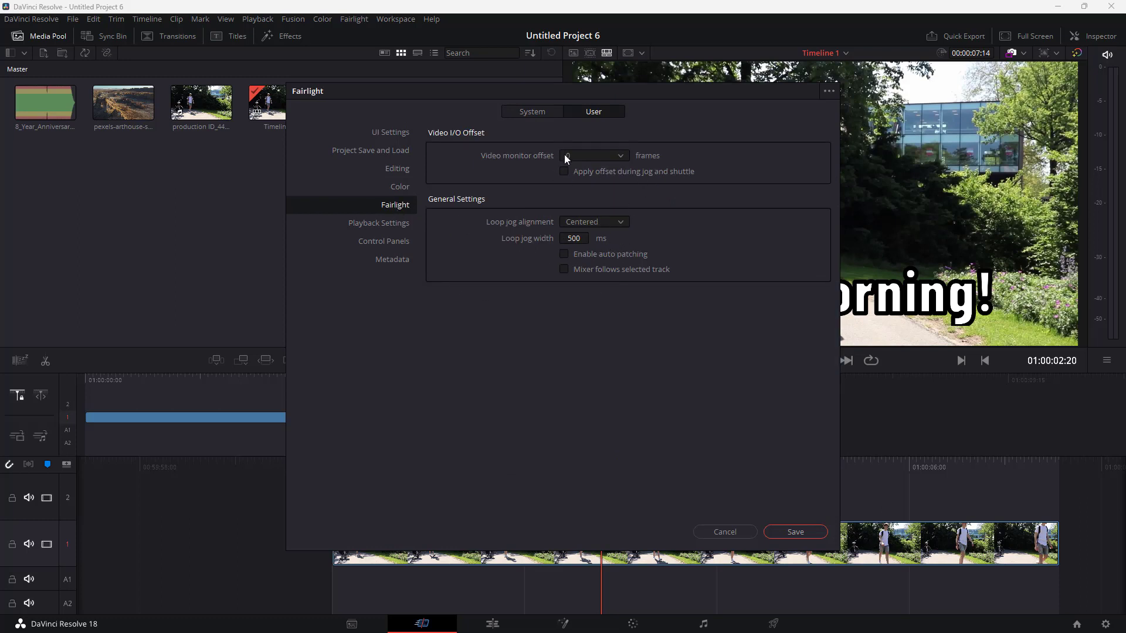
click(617, 155)
click(358, 266)
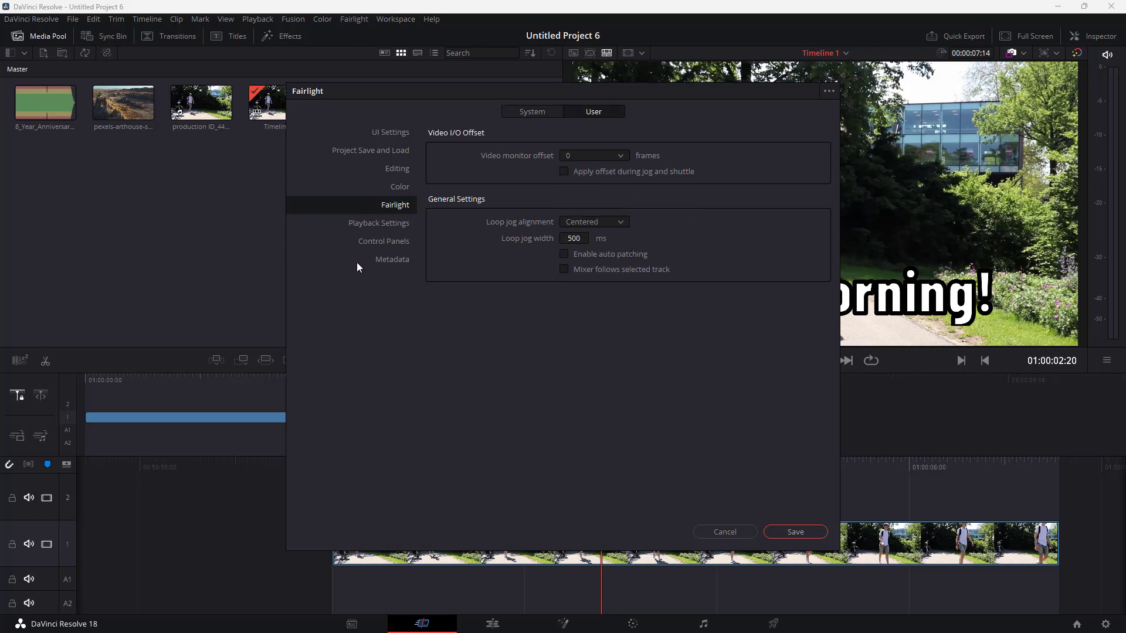
click(394, 225)
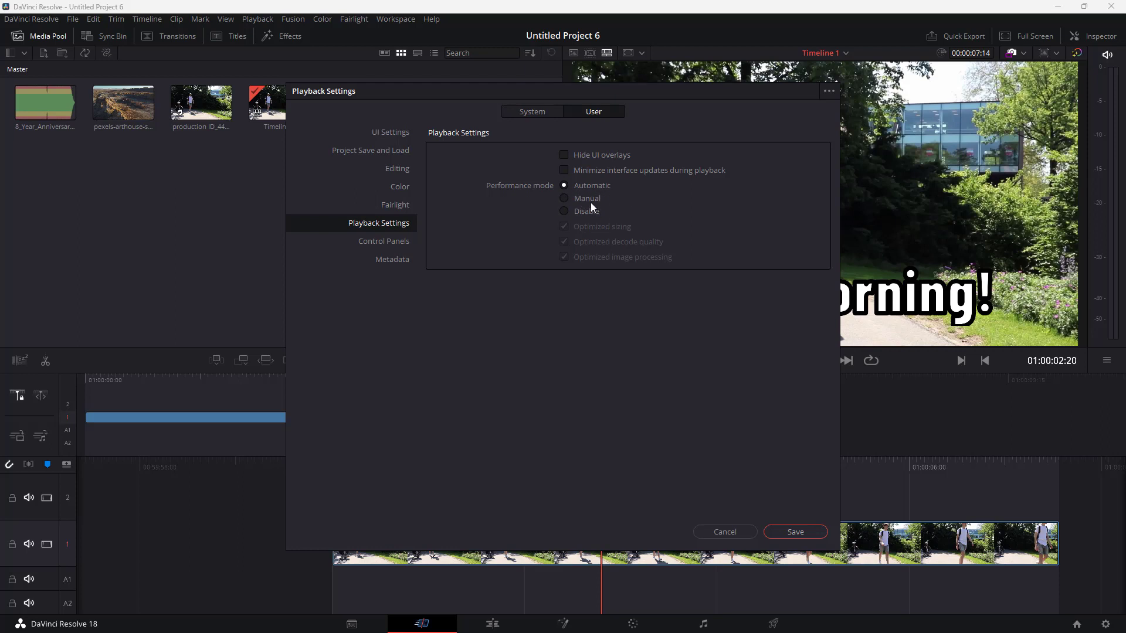
In Control Panels preferences, drag the Hue qualifier sensitivity from 50 to 45
click(389, 242)
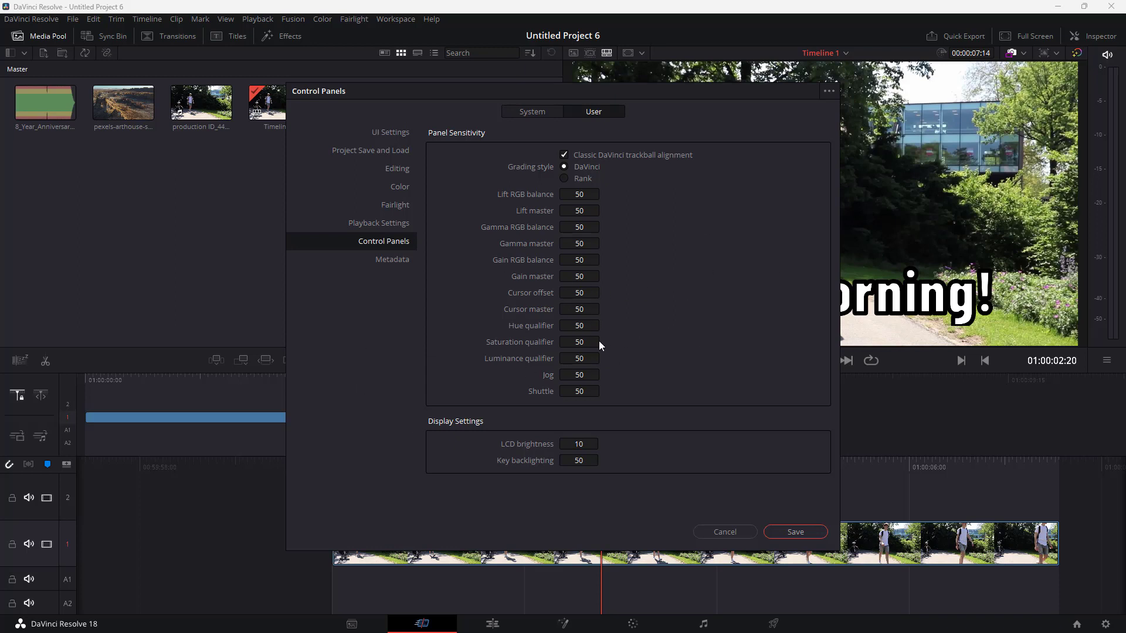
drag(578, 327, 603, 326)
Create a new metadata preset with the default name New Metadata Preset 0
click(394, 261)
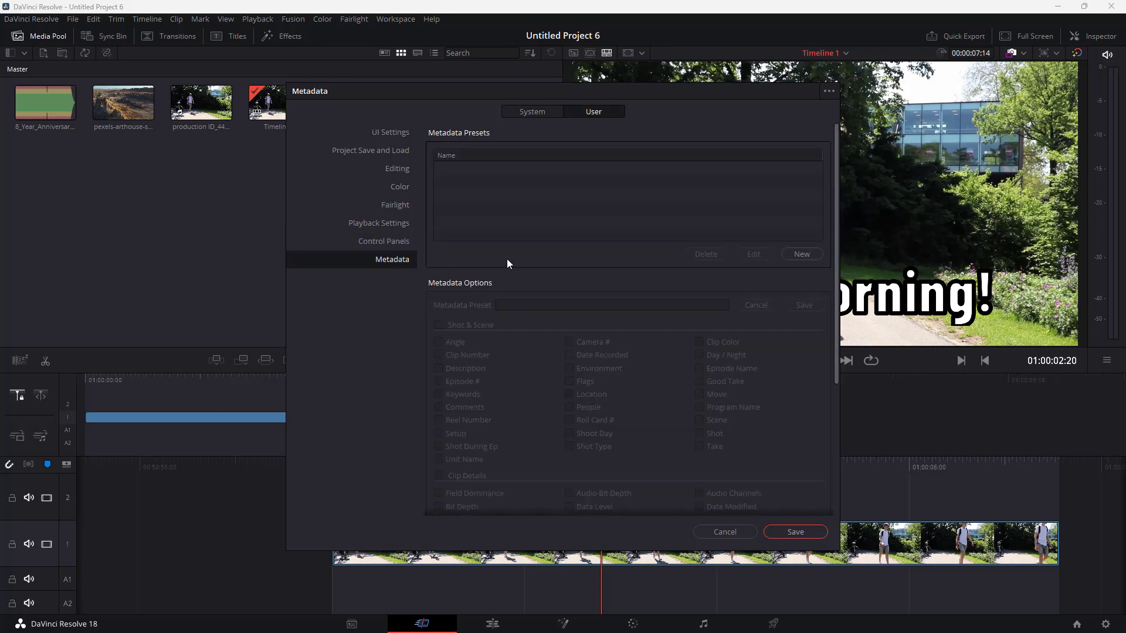
click(803, 255)
click(634, 329)
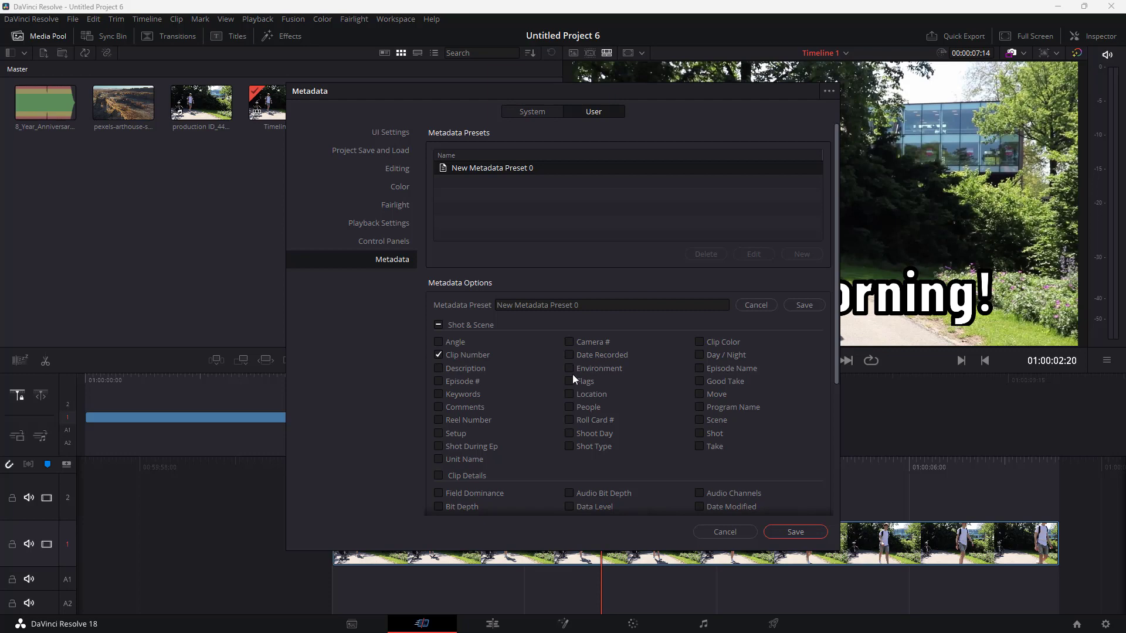
Add Good Take and Date Modified to the preset, then return to System memory and GPU settings
click(699, 381)
scroll(709, 404, down, 3)
click(700, 366)
scroll(592, 352, up, 3)
click(536, 112)
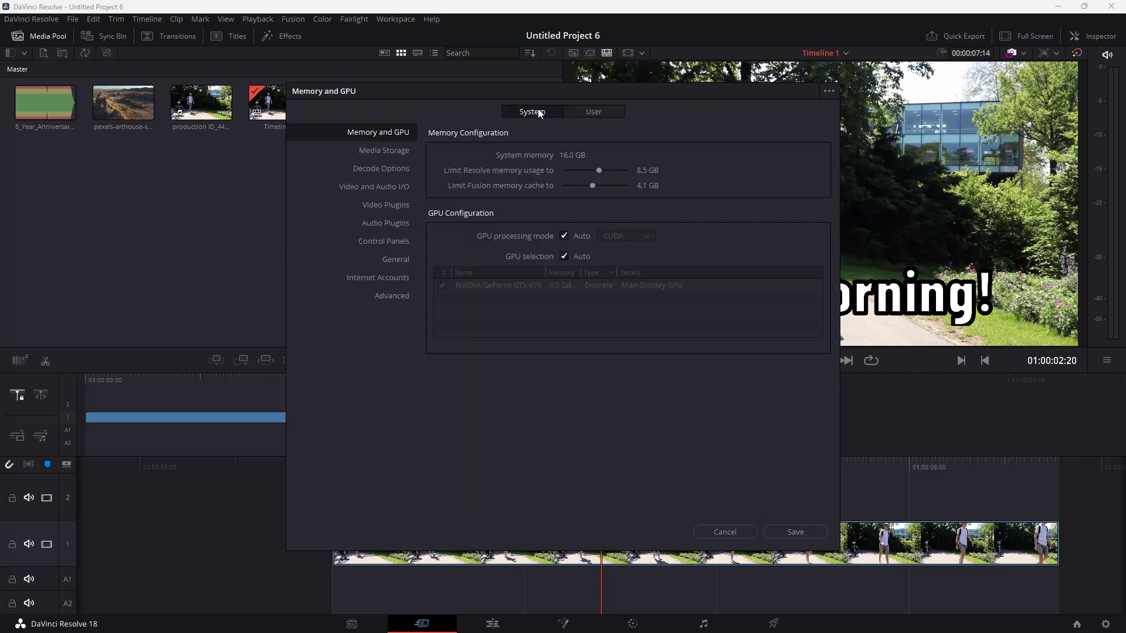